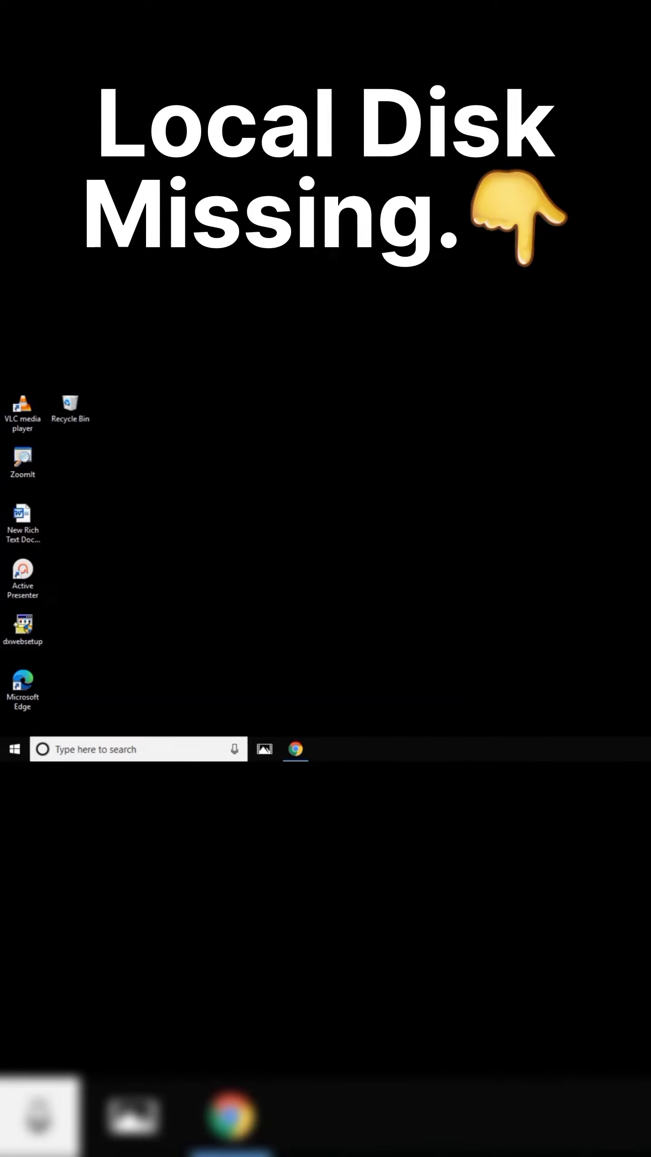
- Open Disk Management from the Start button's power-user menu to view Disk 0's partitions
right_click(15, 751)
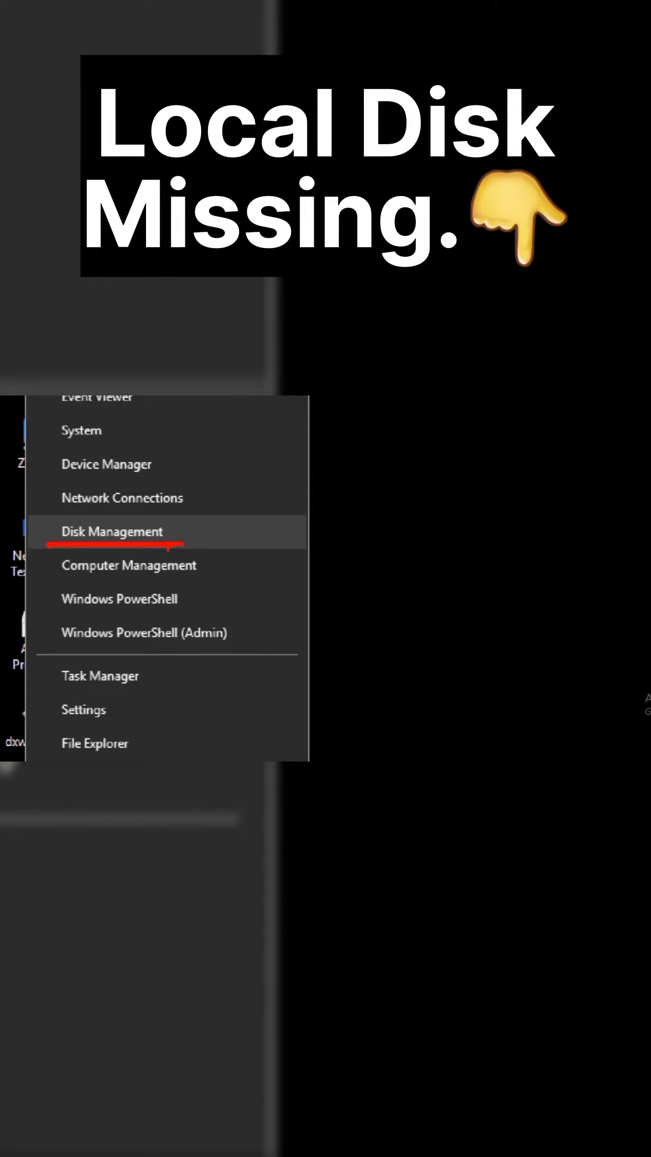
left_click(113, 532)
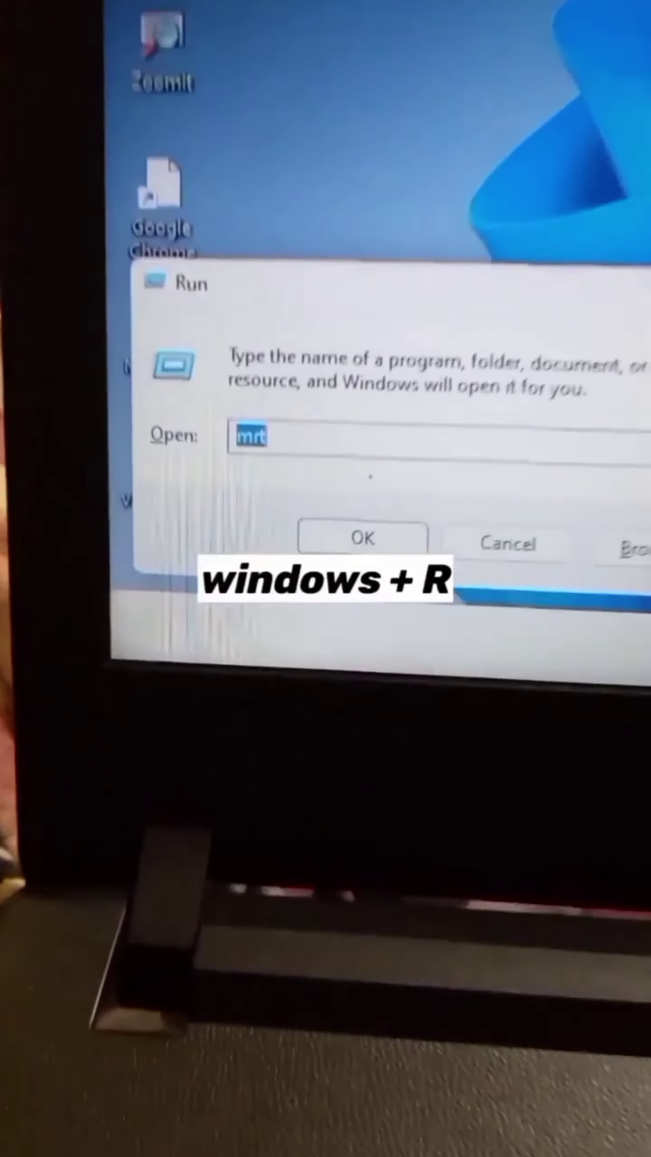
type("mrt")
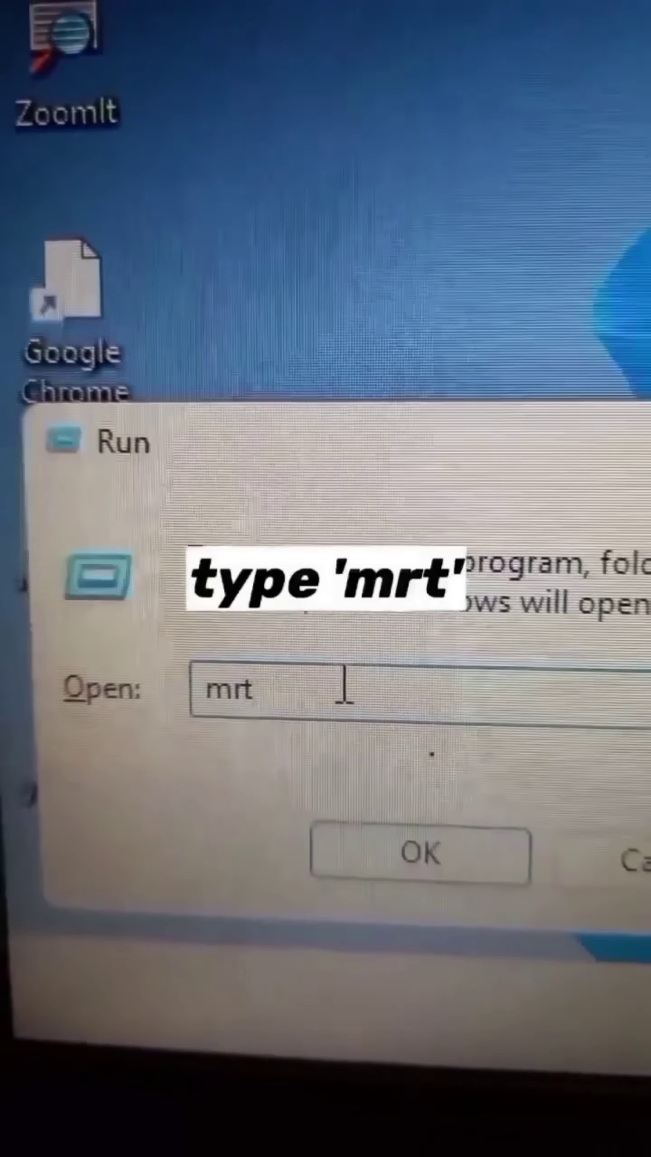
- Launch the Malicious Software Removal Tool with mrt and start a Quick scan
key("Return")
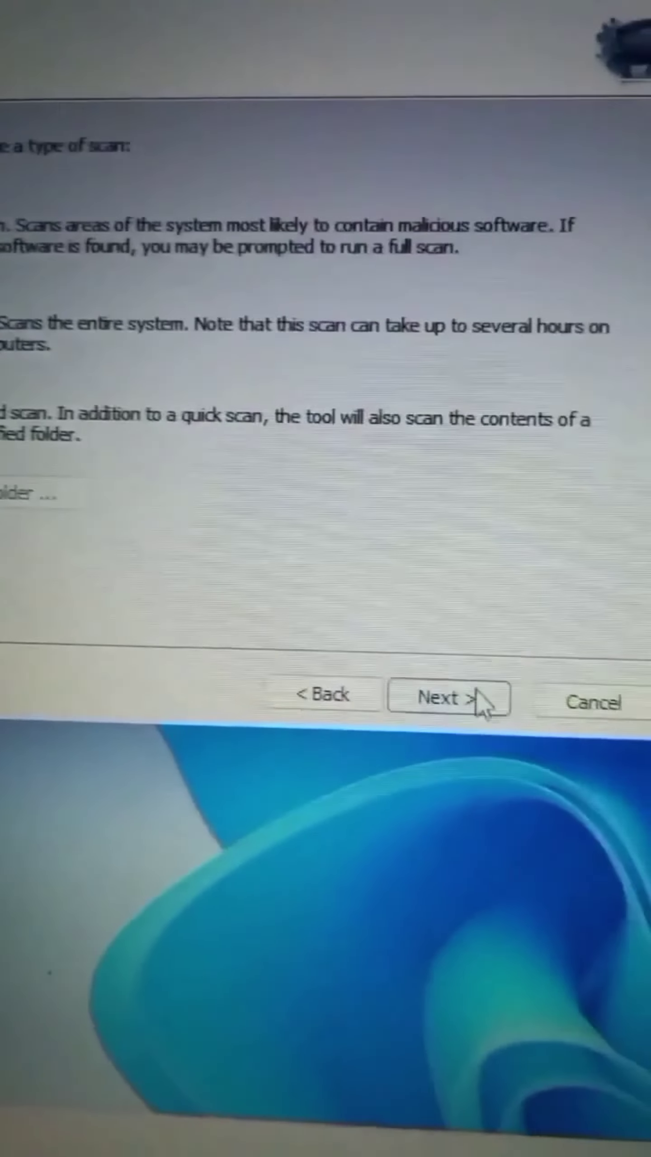
left_click(493, 698)
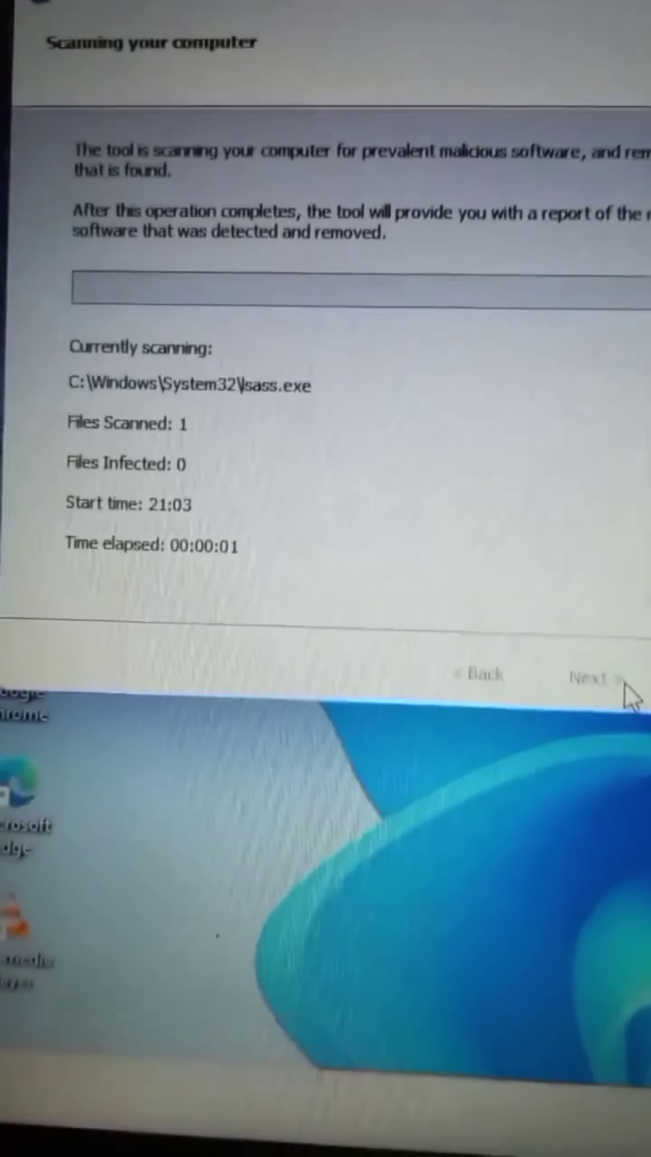